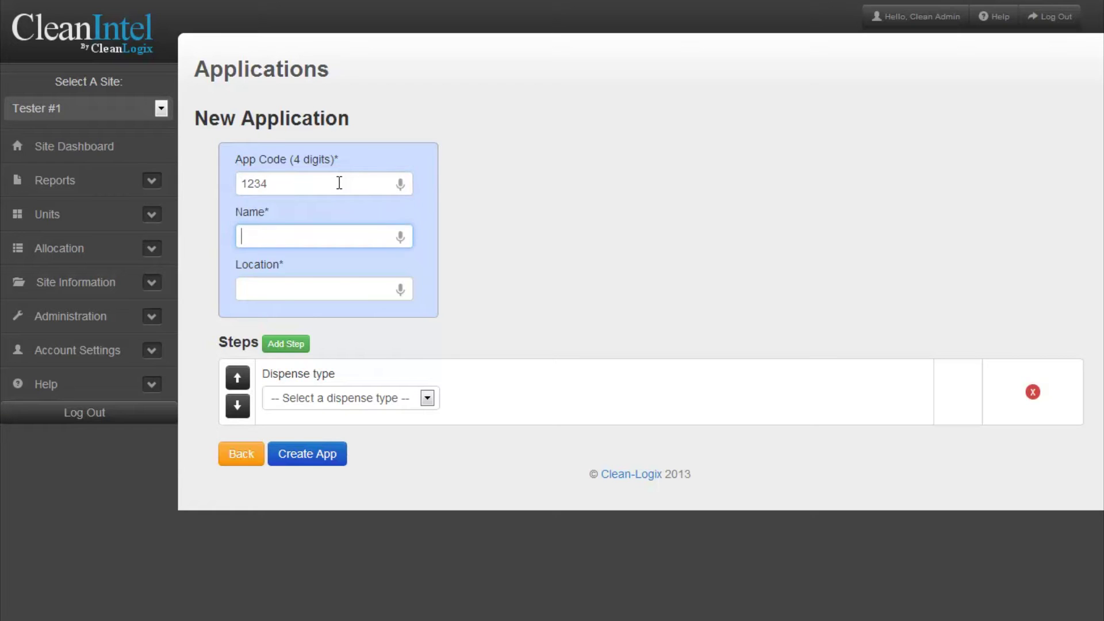
text(Chemica)
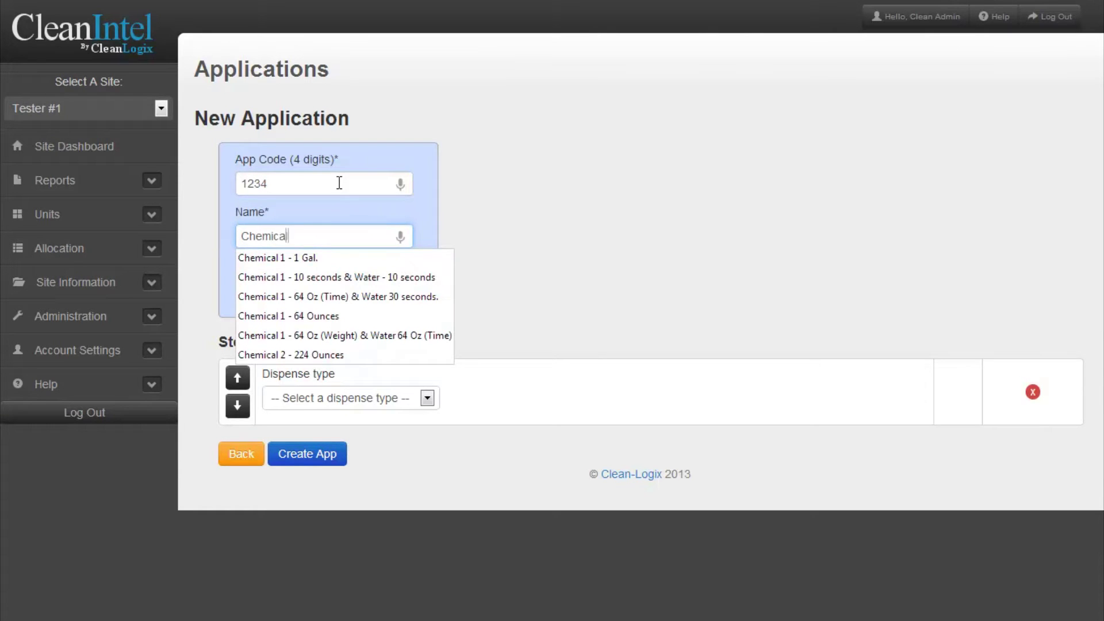
text(3 - 1 Gallon)
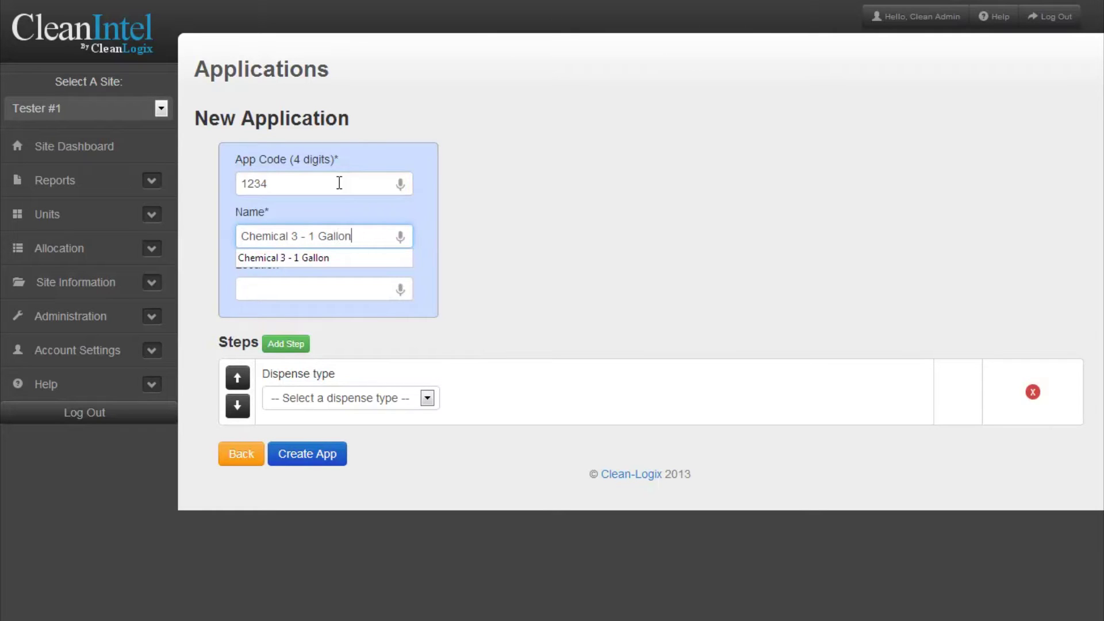
Step: Accept the name, set the step to dispense Chemical 3 by weight, and create the app
key(Tab)
text(General)
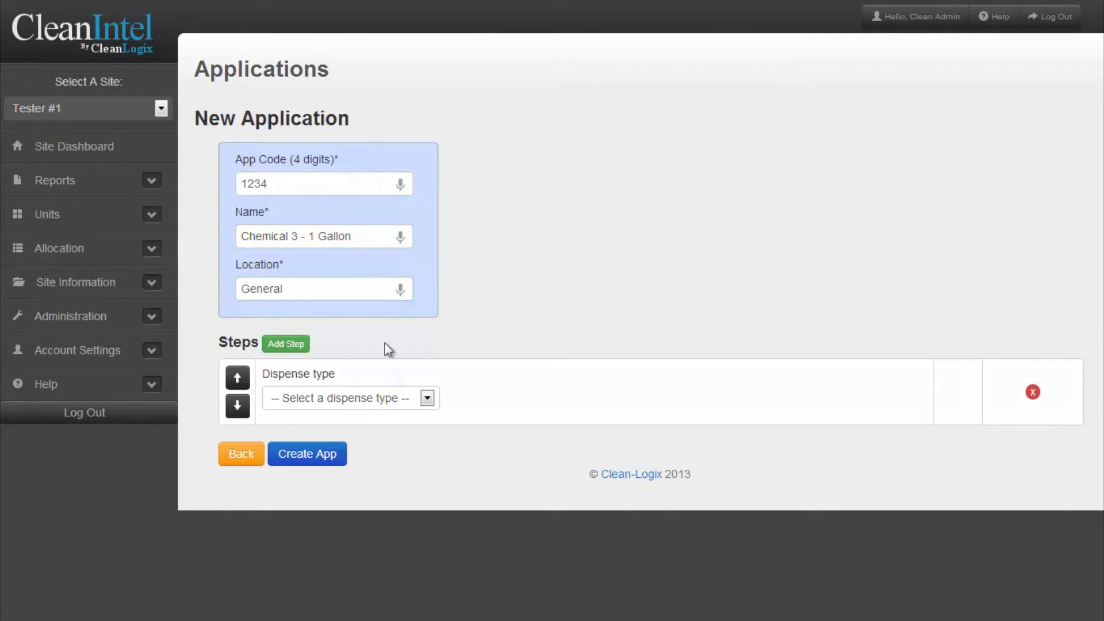
click(399, 397)
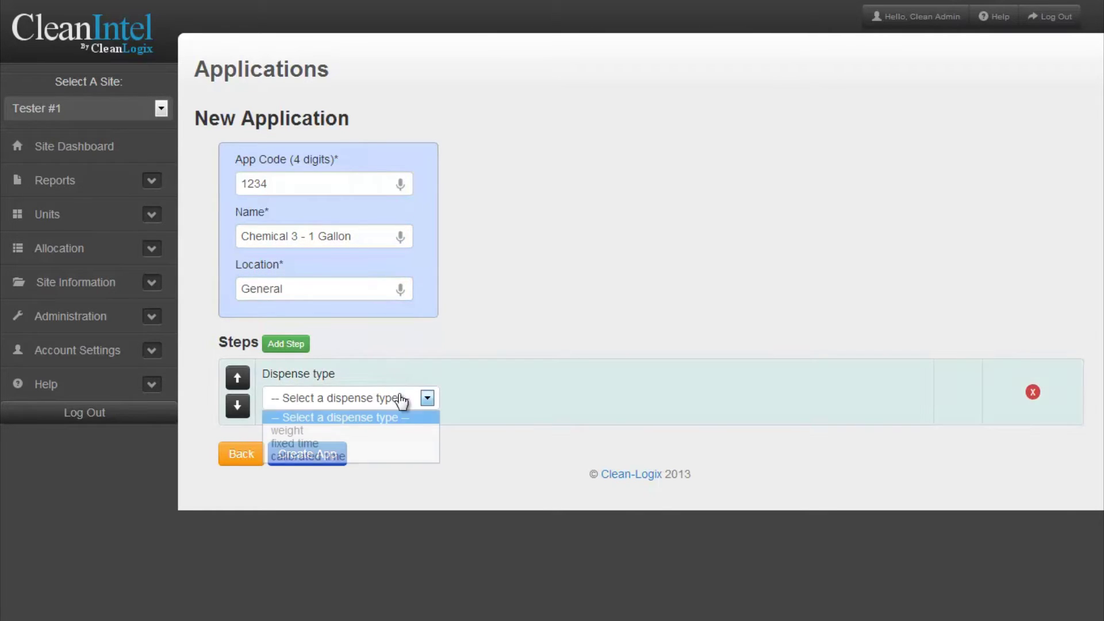
click(401, 428)
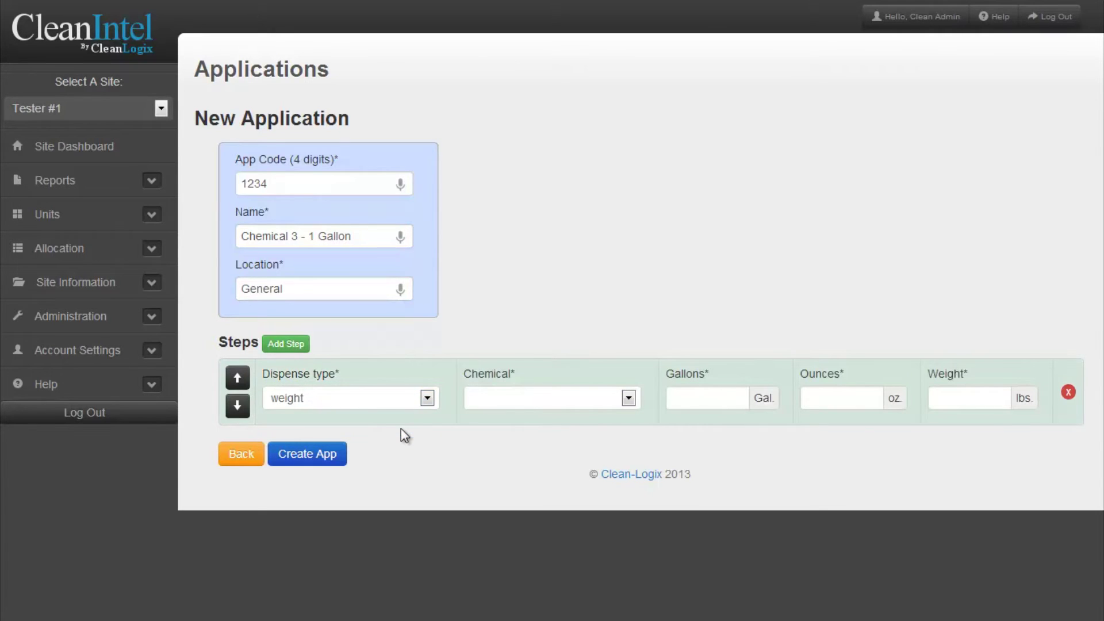
click(525, 405)
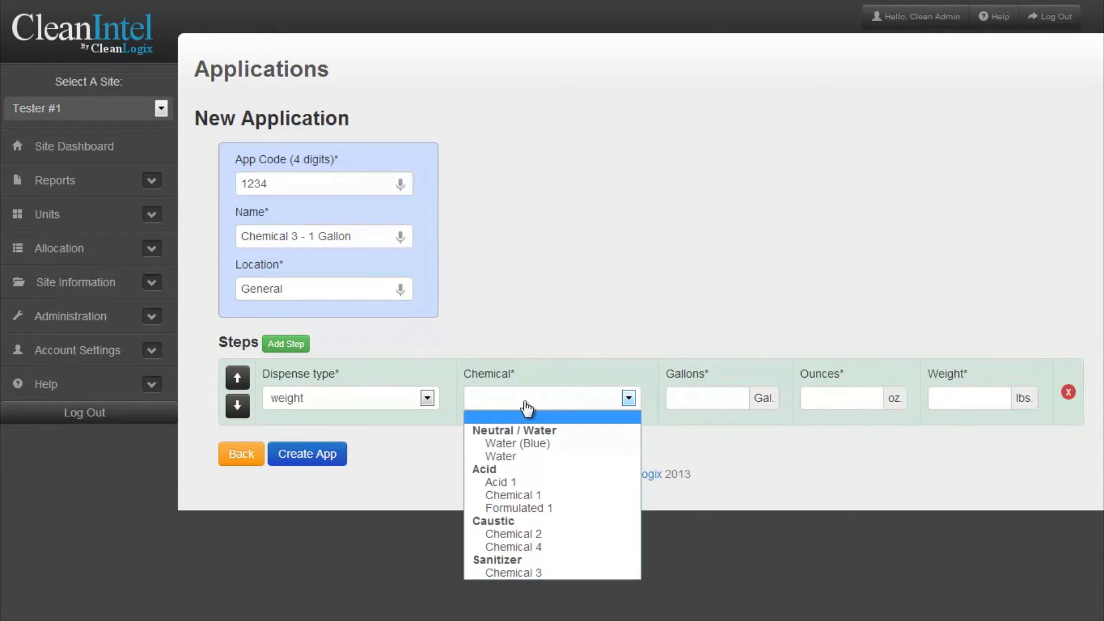
click(546, 571)
click(708, 406)
text(1)
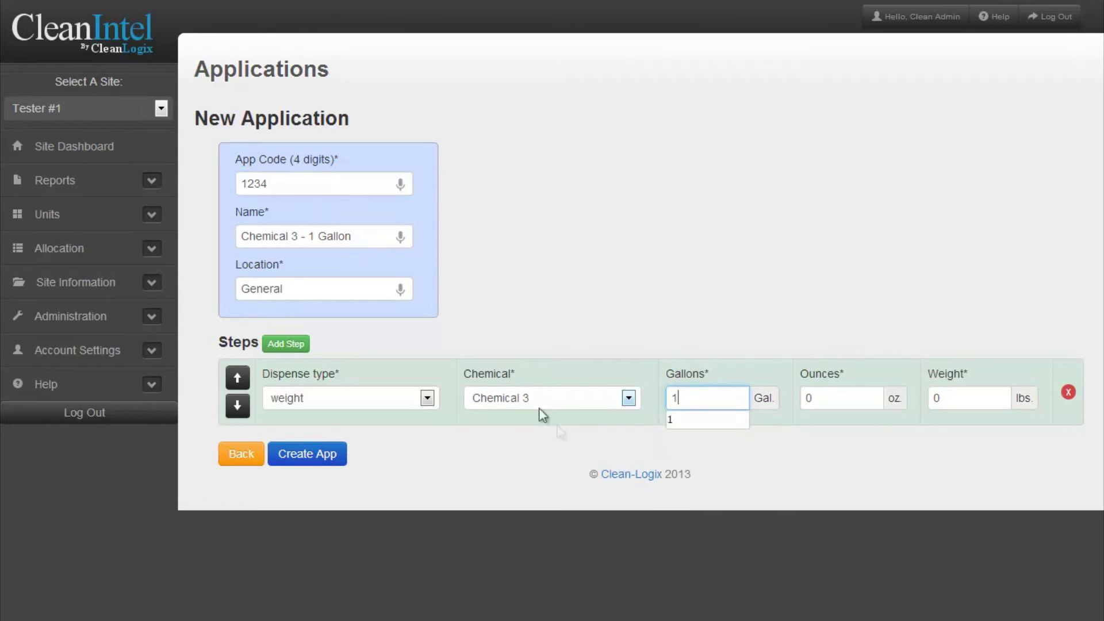
click(336, 462)
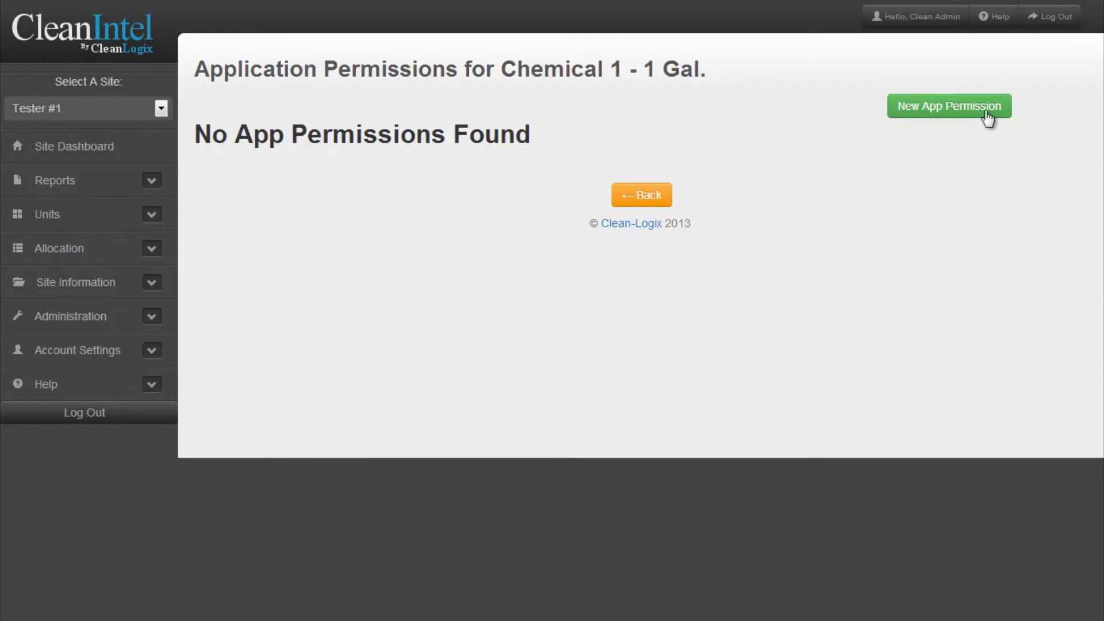
Step: Add a permission selecting all four users with 100 permissions each
click(983, 110)
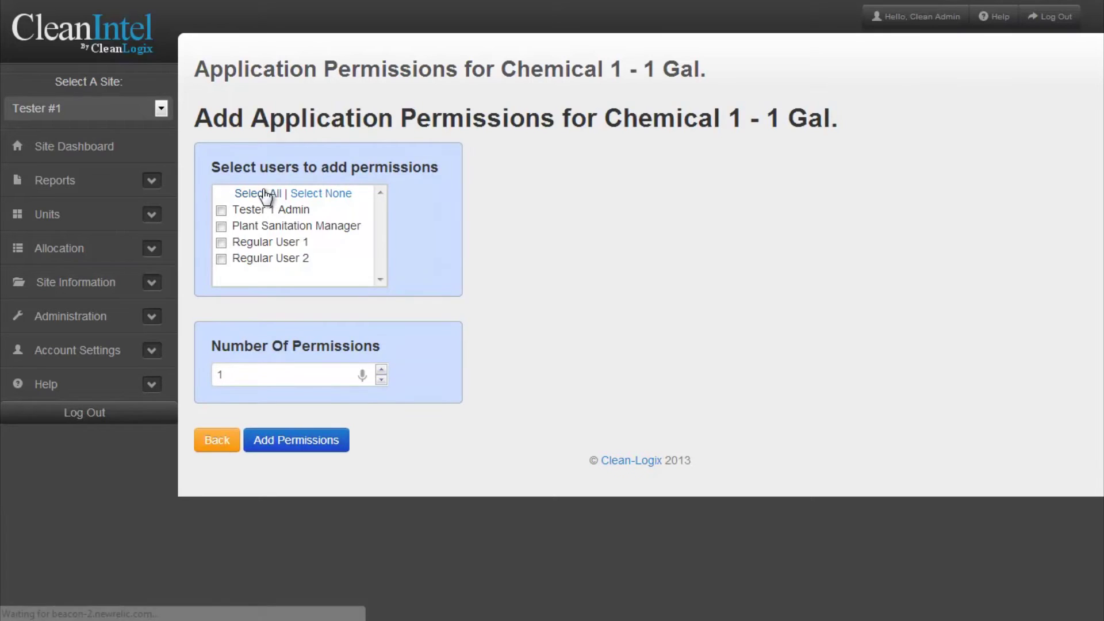
click(261, 194)
click(277, 379)
click(295, 442)
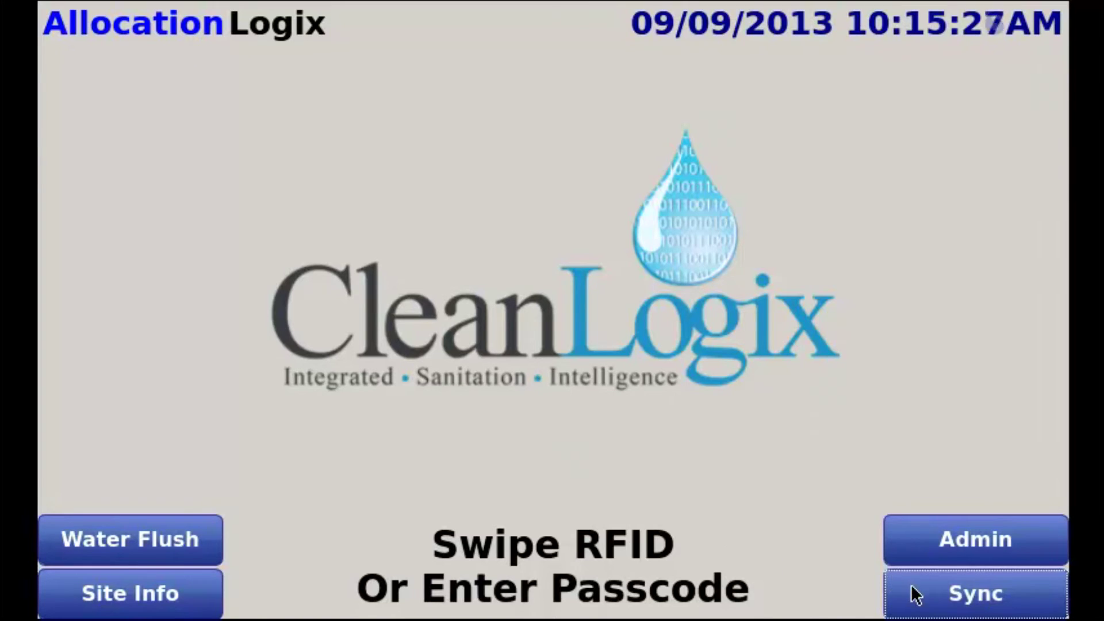
Step: Start the device sync to download the latest setup from the website
click(916, 595)
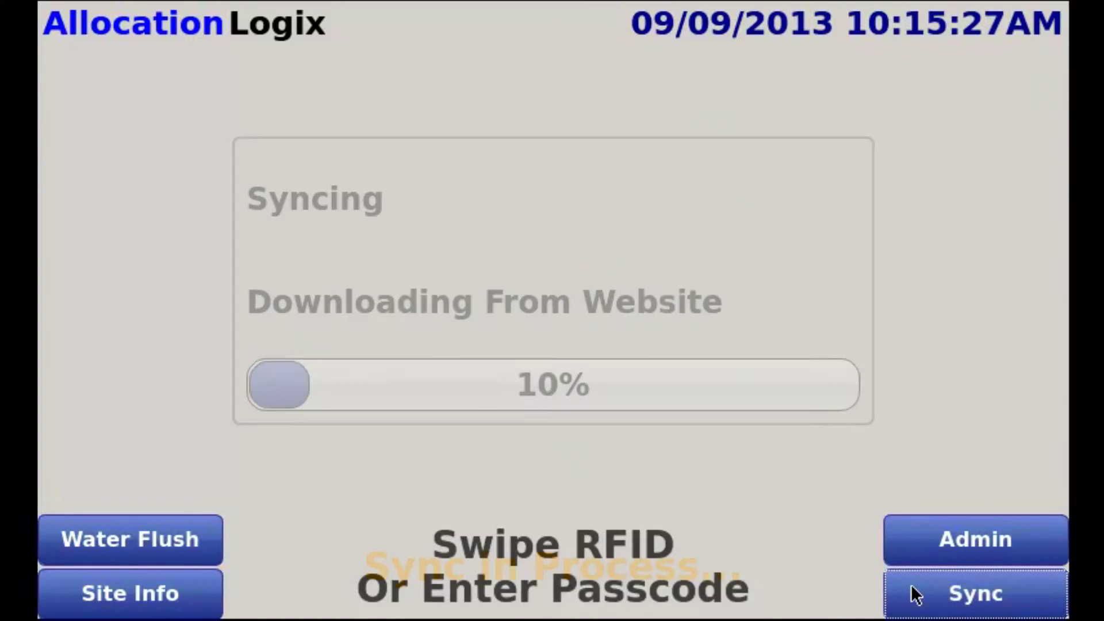